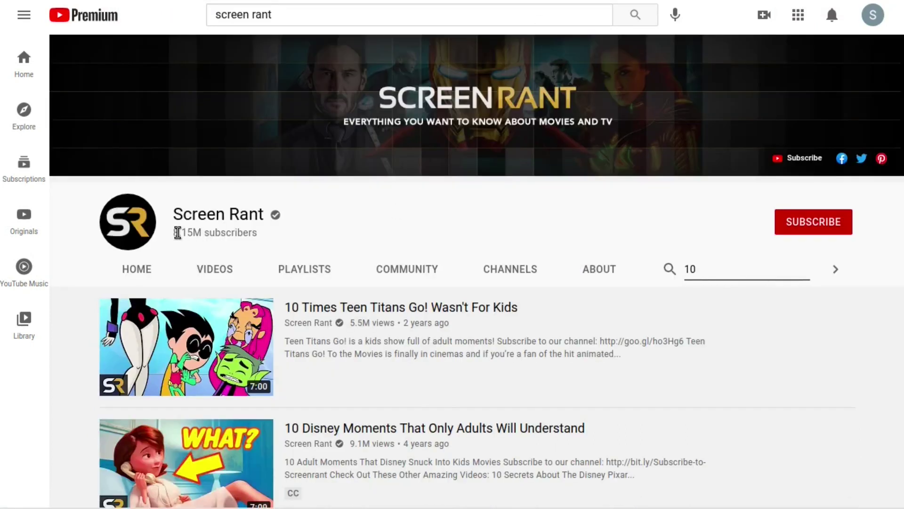
left_click(274, 234)
left_click_drag(173, 234, 240, 234)
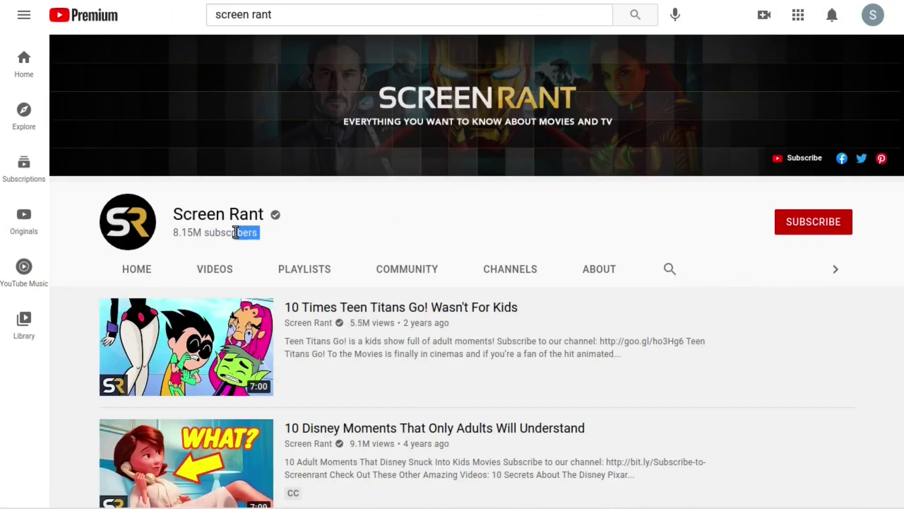
scroll(352, 314, "down", 10)
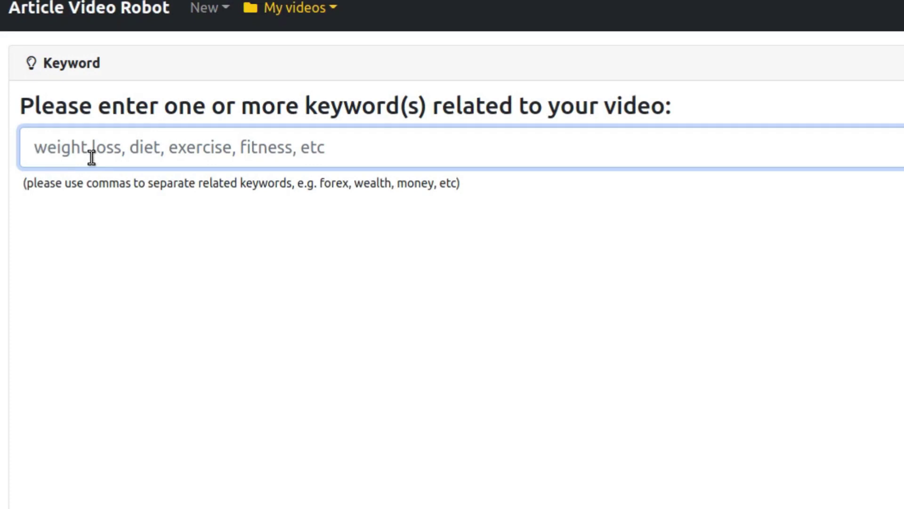
Step: Enter the keyword "forex" and choose the Listicle Video (Or Top-10 Video) option as the content type
type("forex")
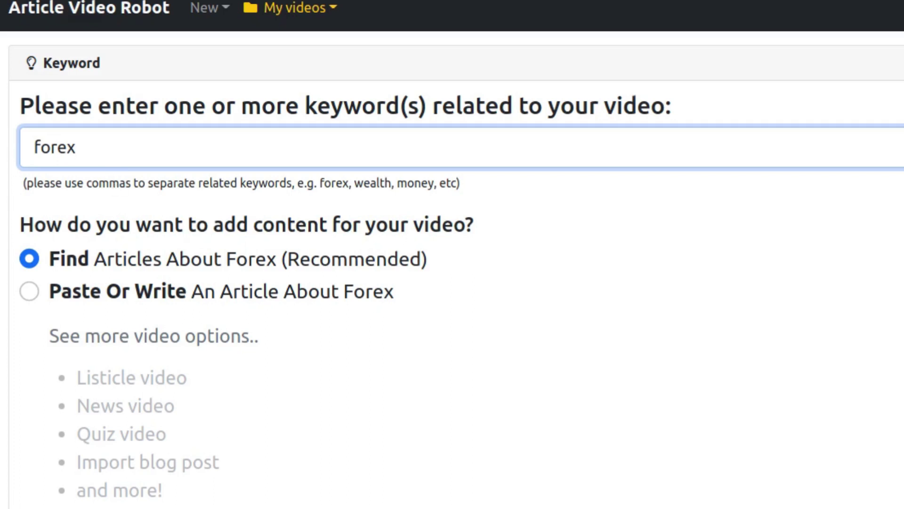
left_click(140, 336)
left_click_drag(52, 326, 450, 329)
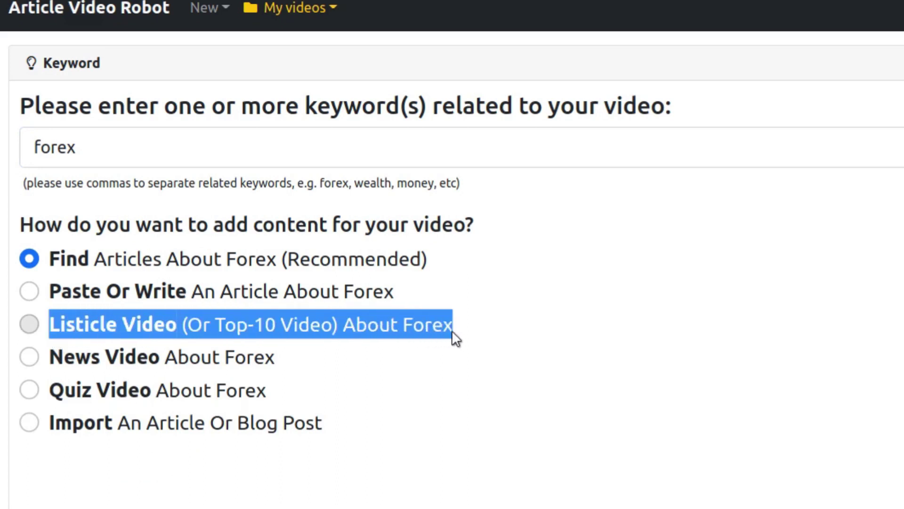
left_click(30, 324)
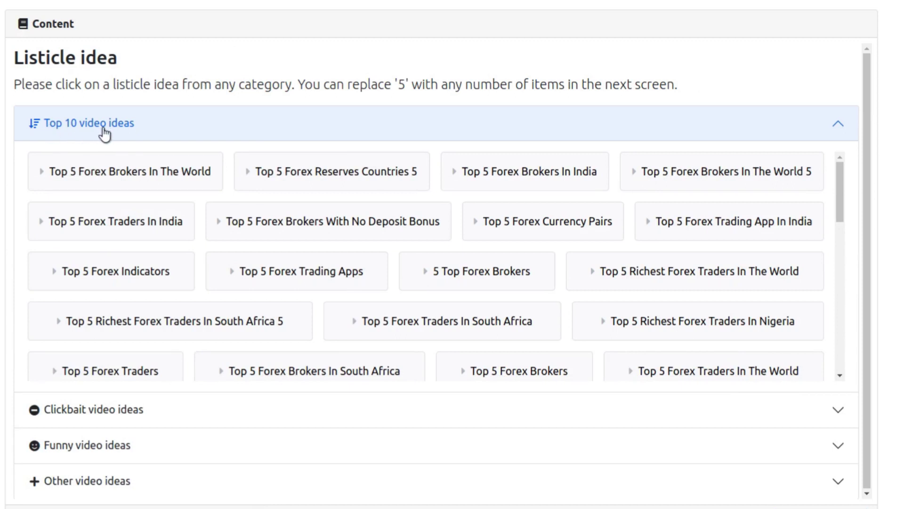
Step: Review the listicle idea categories and pick Top 5 Forex Indicators from the top 10 video ideas
left_click(54, 421)
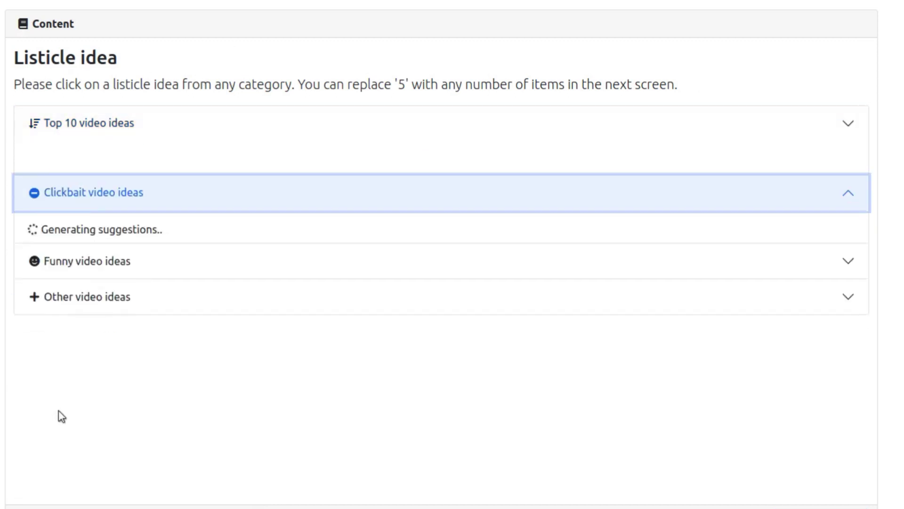
left_click(66, 314)
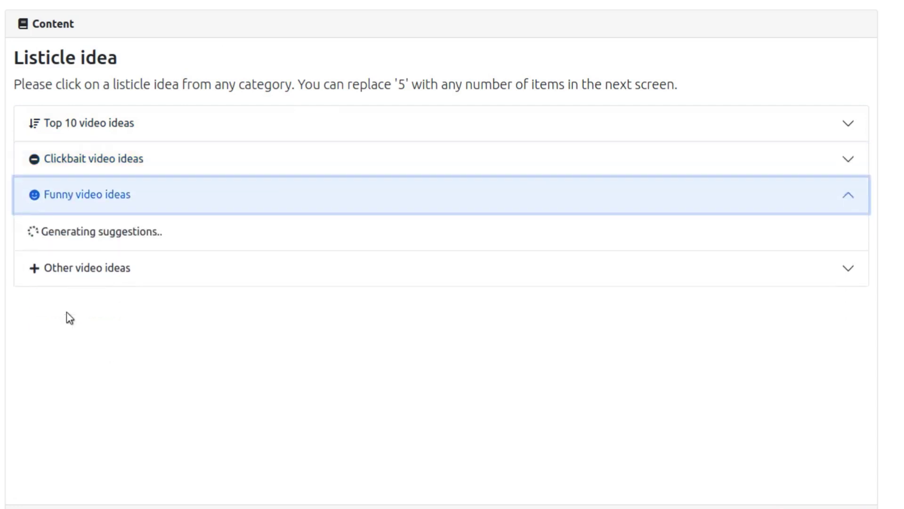
left_click(106, 348)
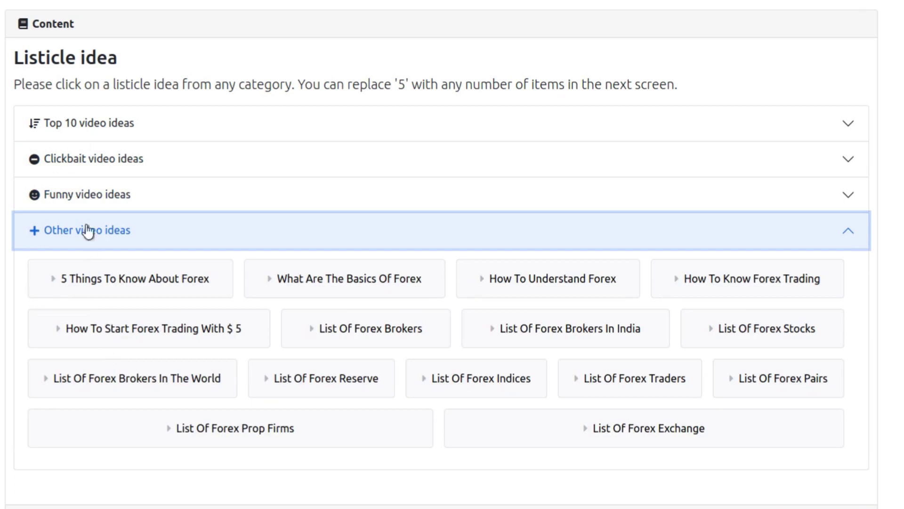
left_click(66, 126)
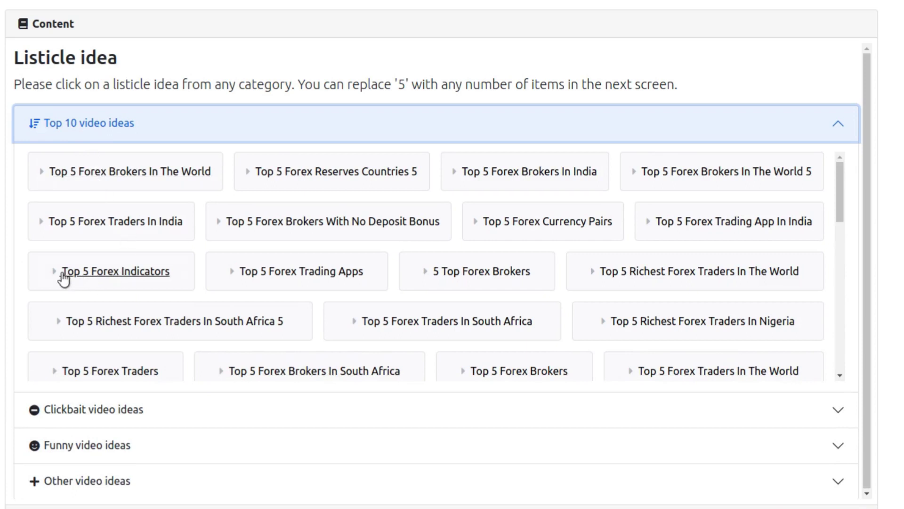
left_click(136, 274)
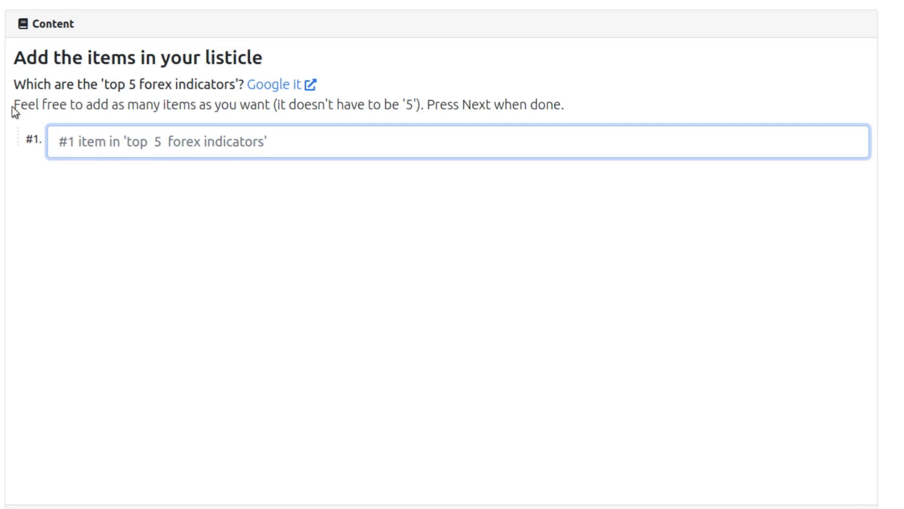
Step: Look up the top 5 forex indicators on Google and copy "MACD" into listicle item #1
left_click_drag(14, 105, 422, 104)
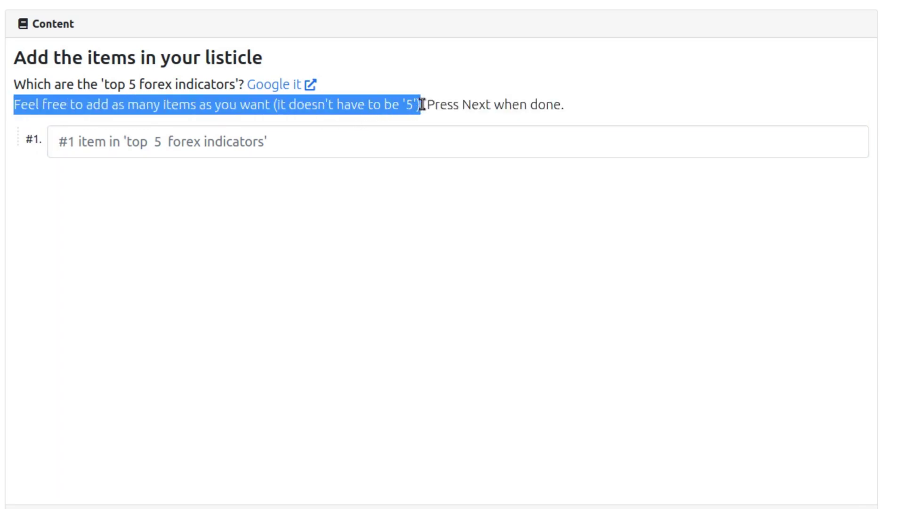
left_click(357, 109)
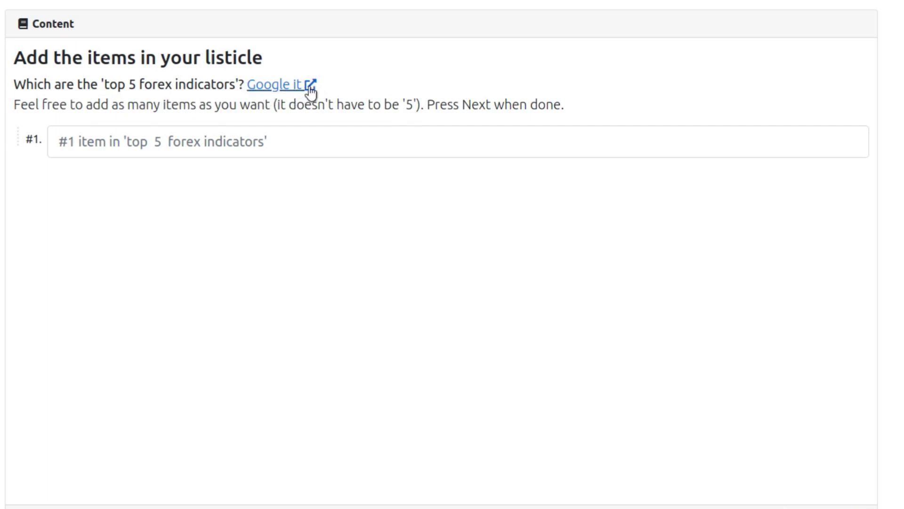
left_click(311, 90)
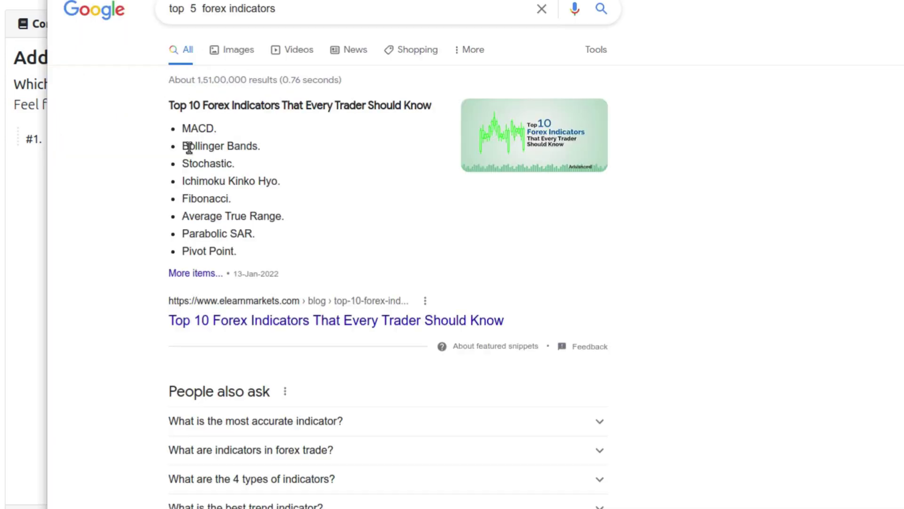
double_click(189, 127)
key("ctrl+c")
left_click(36, 182)
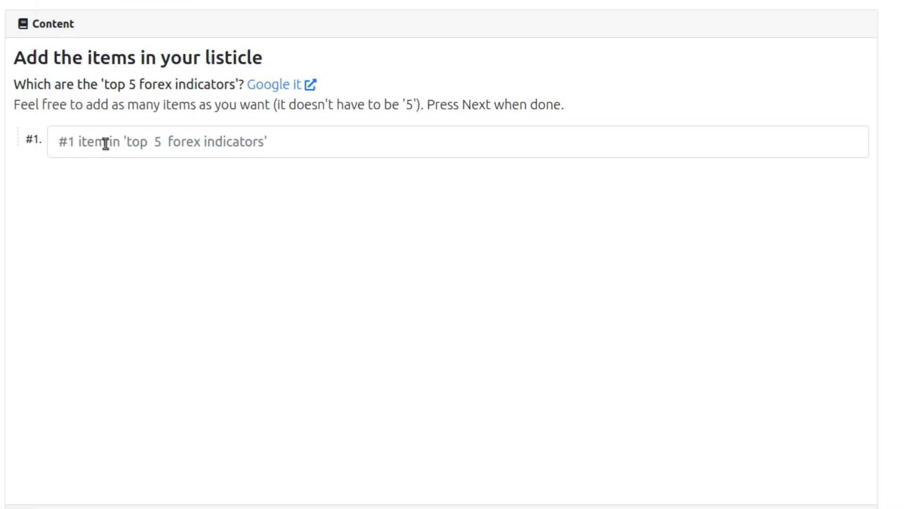
left_click(105, 141)
key("ctrl+v")
key("alt+Tab")
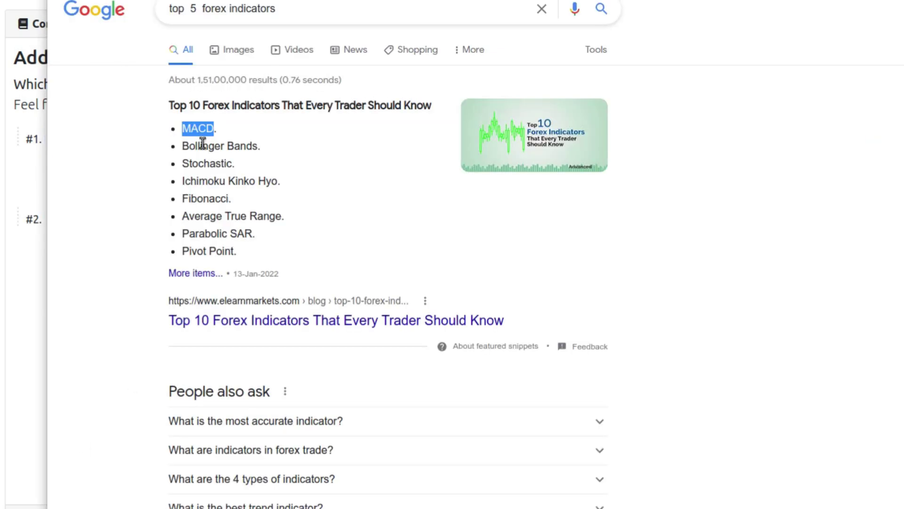
Step: Copy "Bollinger Bands" from the Google results into listicle item #2
left_click_drag(185, 141, 249, 146)
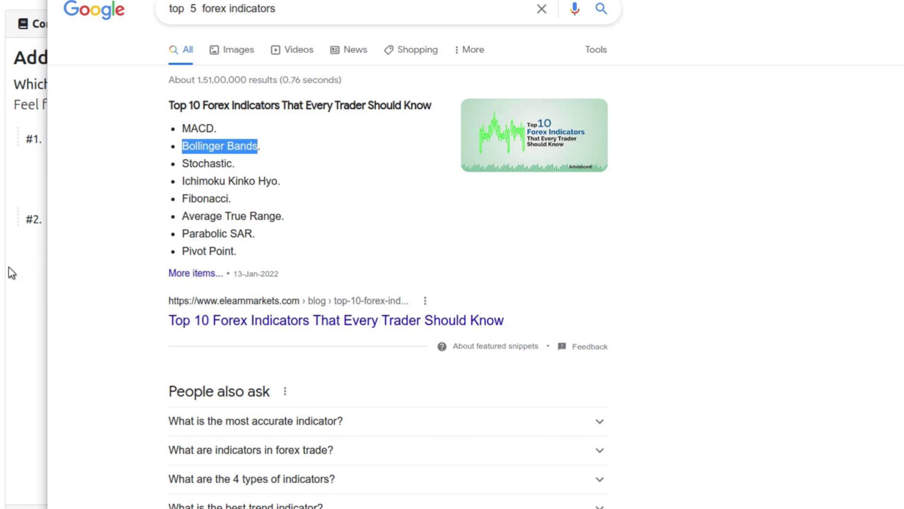
left_click(12, 273)
left_click(97, 222)
type("Bollinger Bands")
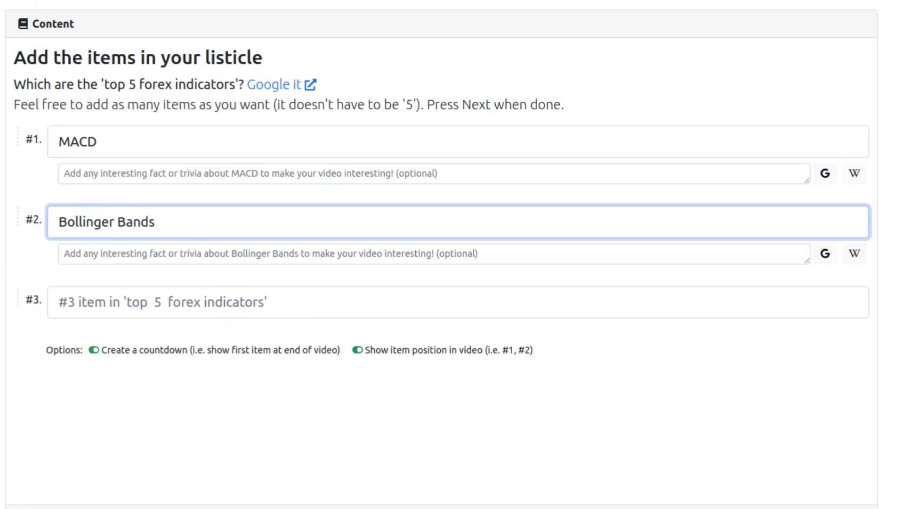
Step: Copy "Stochastic" from the Google results into listicle item #3
key("alt+Tab")
double_click(192, 164)
key("ctrl+c")
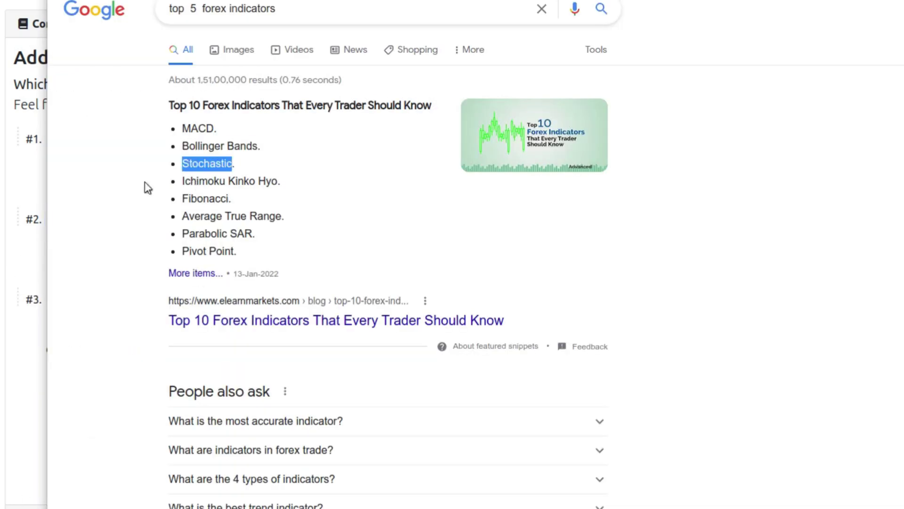
left_click(47, 350)
left_click(162, 309)
key("ctrl+v")
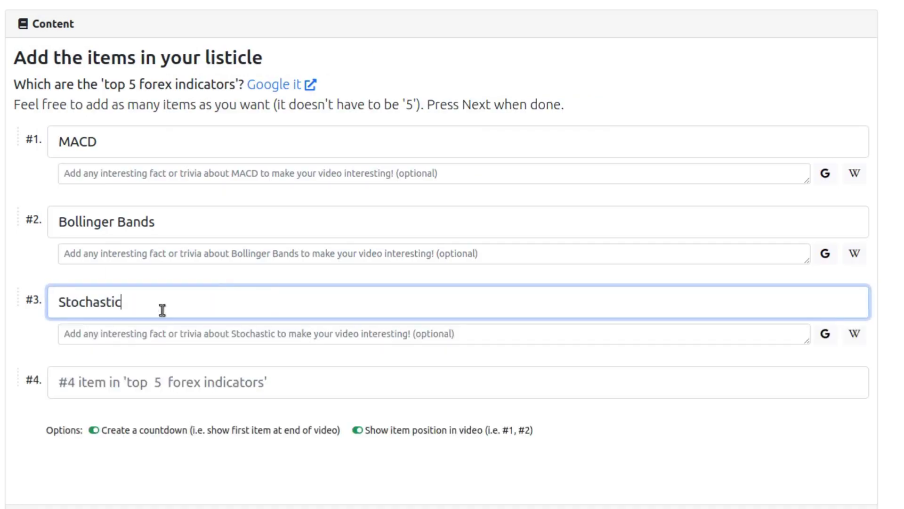
Step: Copy the opening paragraph of the MACD Wikipedia article into the optional fact field of item #1
left_click(122, 143)
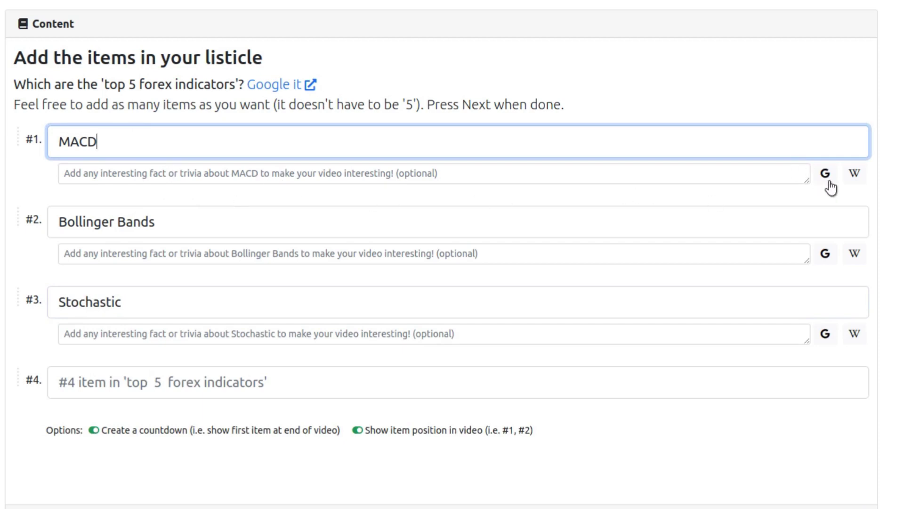
left_click(852, 184)
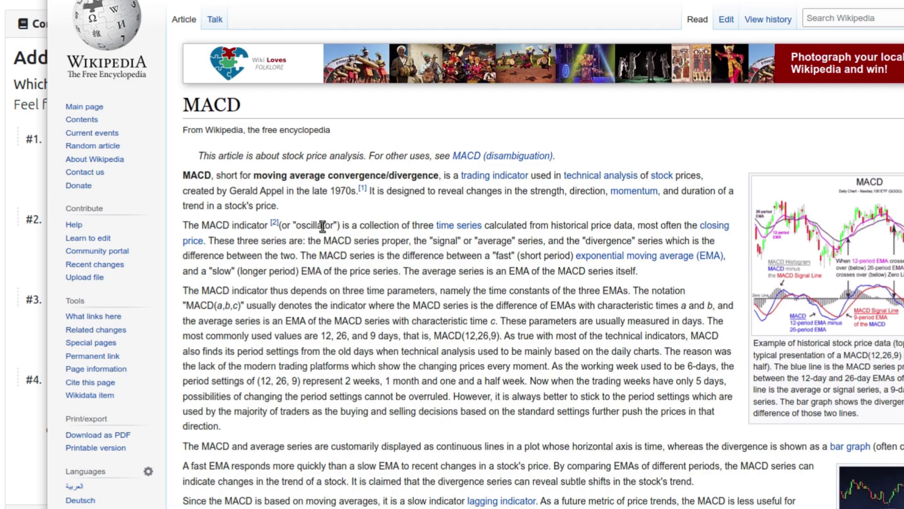
left_click_drag(183, 176, 283, 210)
key("ctrl+c")
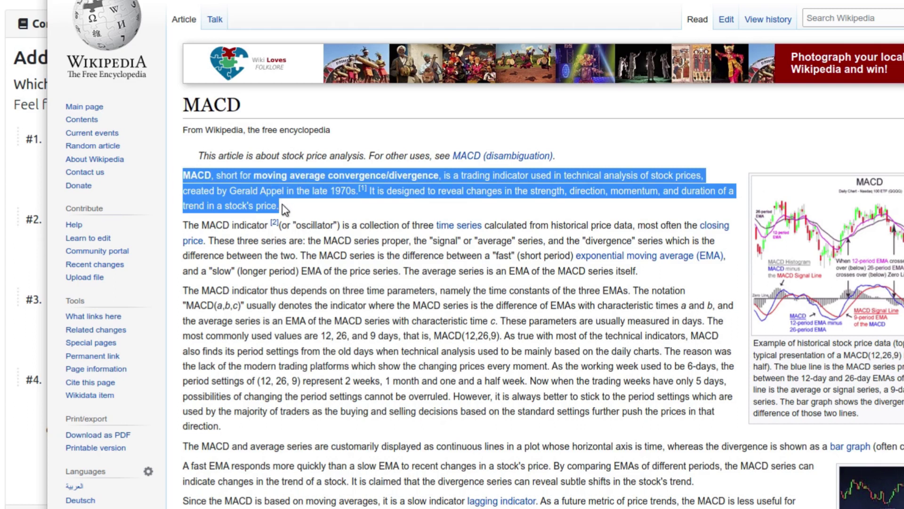
key("ctrl+w")
left_click(151, 177)
key("ctrl+v")
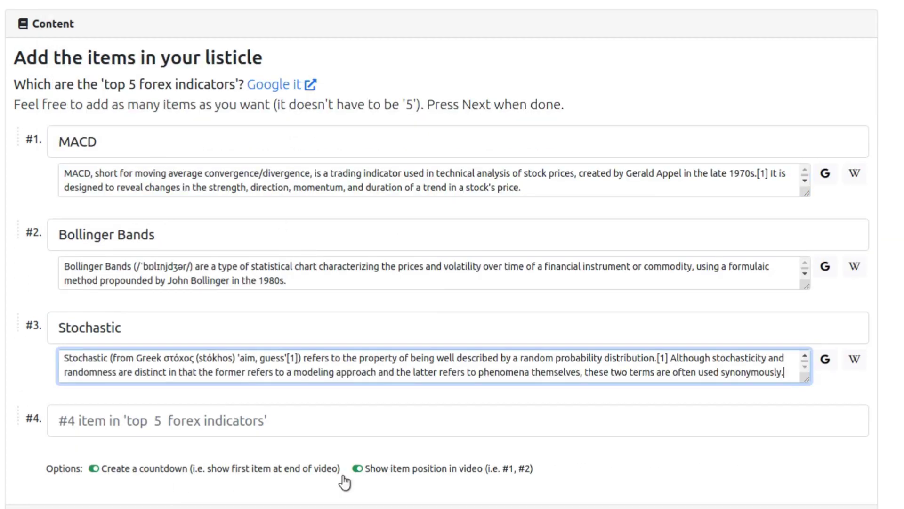
Step: Set the listicle to run as a countdown with item positions shown, and continue to the article text
left_click(342, 479)
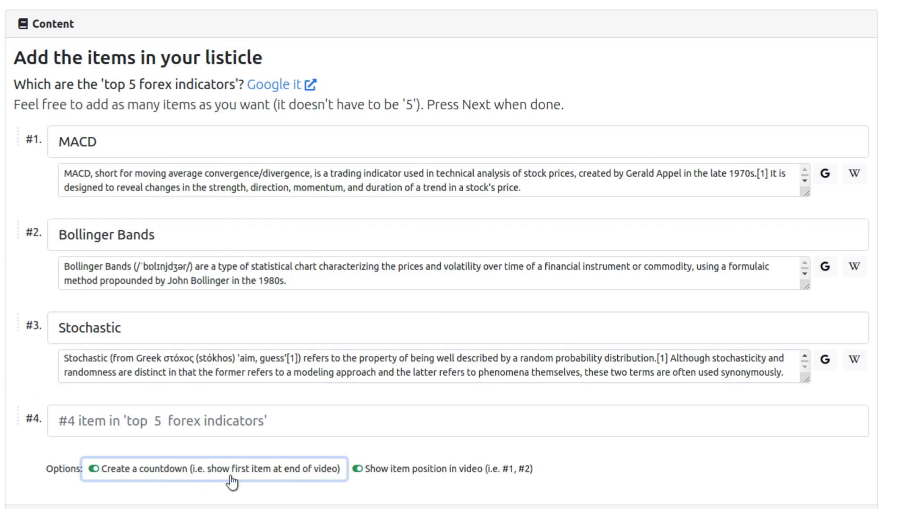
left_click(342, 481)
left_click(156, 476)
left_click(363, 475)
left_click(362, 477)
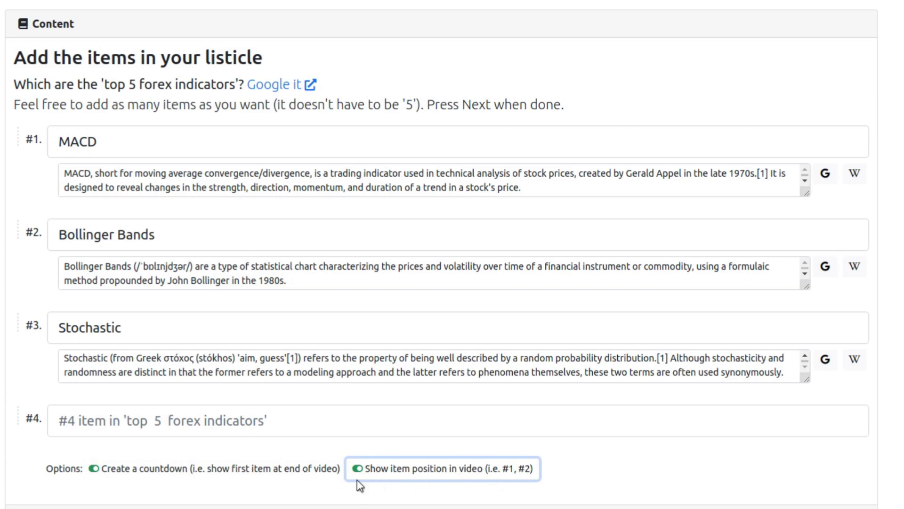
left_click(485, 478)
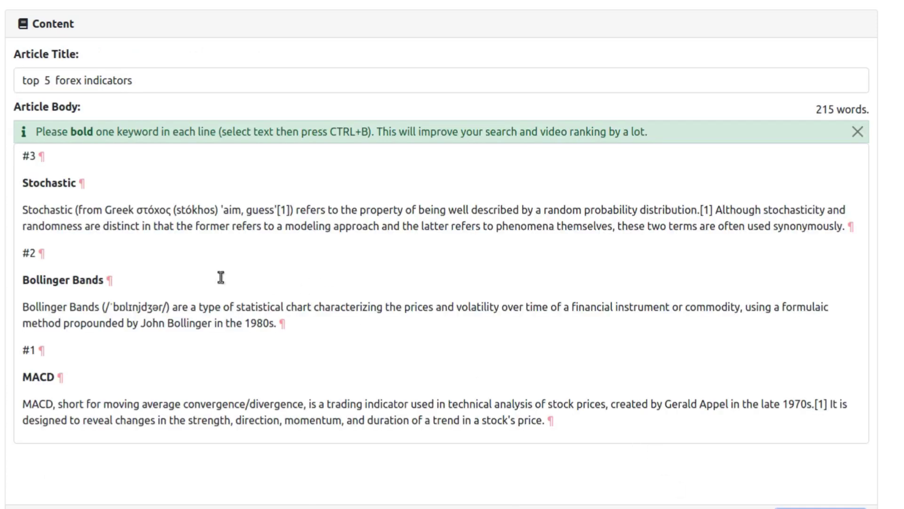
Step: Bold "random probability distribution" in the Stochastic paragraph and remove the [1] citation that follows it
left_click_drag(21, 156, 133, 403)
left_click(437, 347)
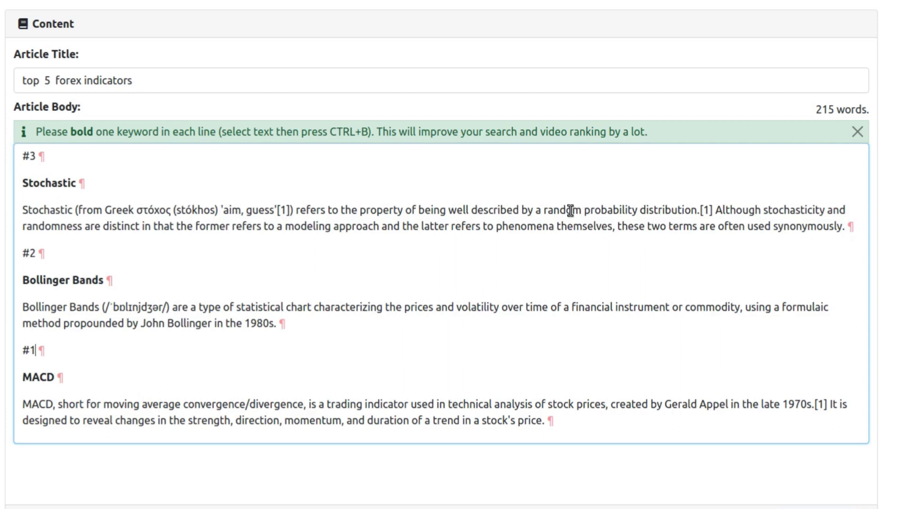
left_click_drag(545, 209, 690, 209)
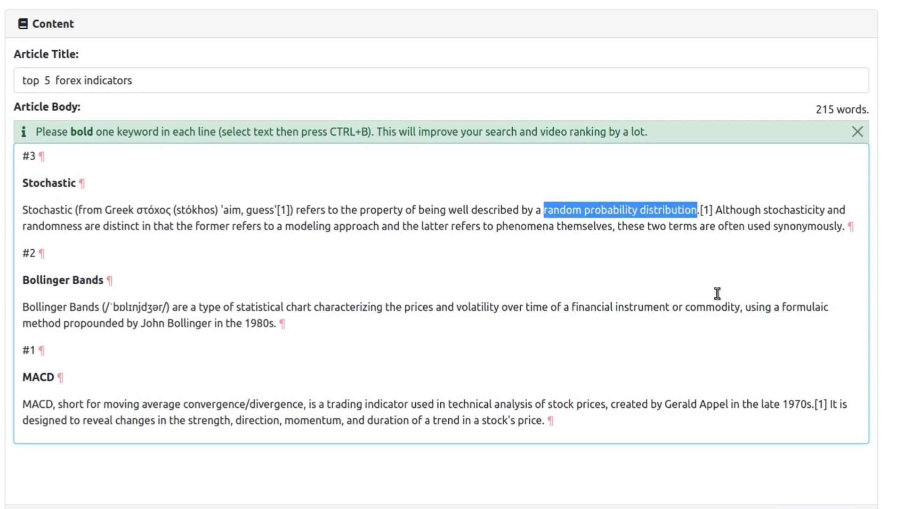
key("ctrl+b")
key("Delete")
key("Delete")
key("Delete")
key("Delete")
type(".")
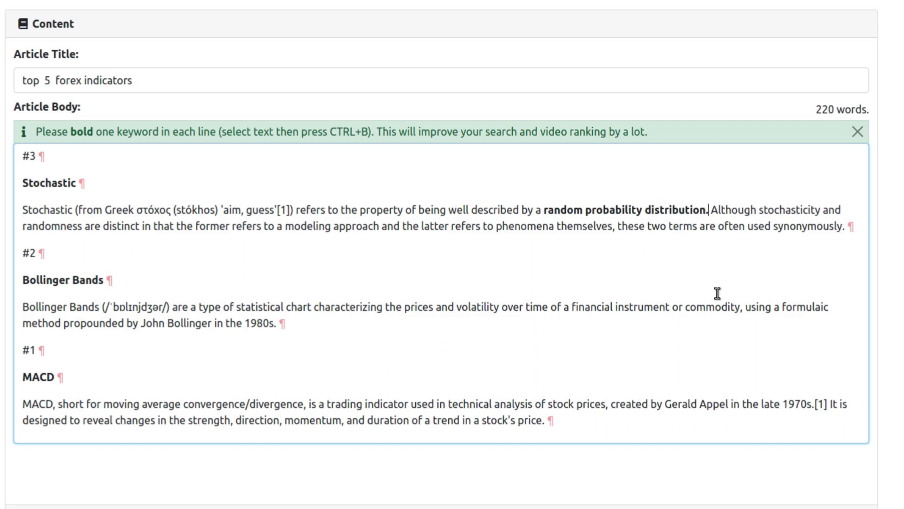
double_click(788, 210)
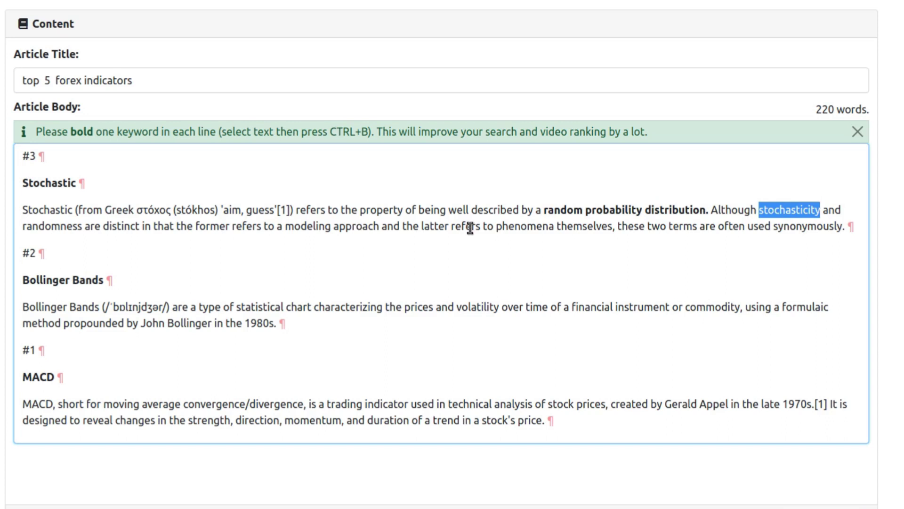
double_click(68, 226)
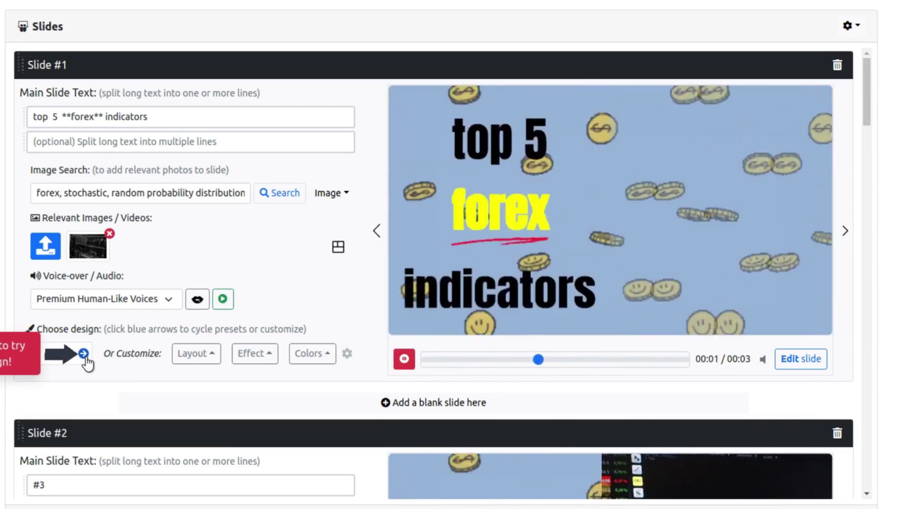
Step: Switch the slides to the Graphs design preset and play the preview of slide #2
left_click(86, 359)
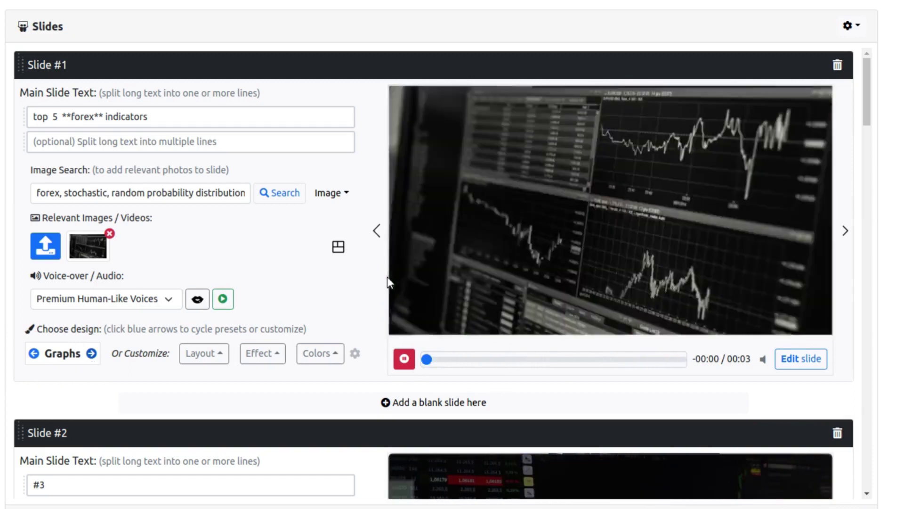
scroll(324, 275, "down", 5)
scroll(324, 277, "down", 5)
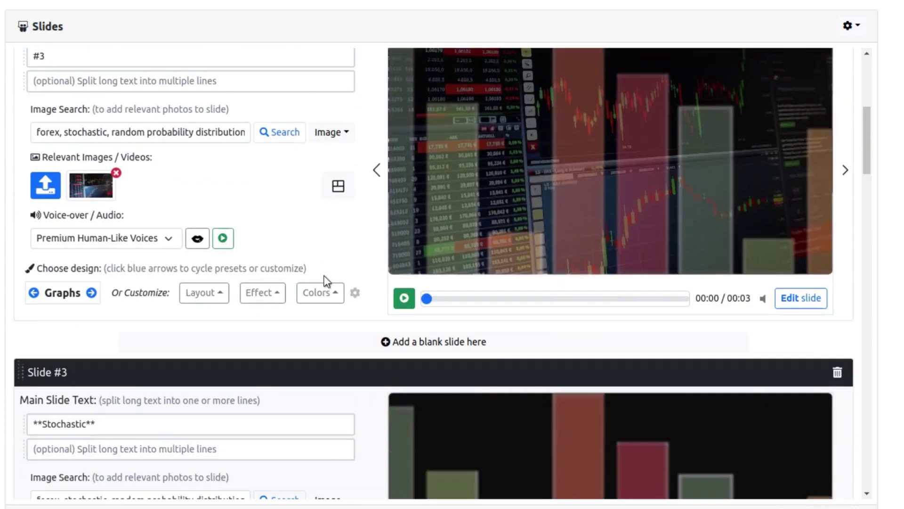
scroll(323, 279, "down", 2)
scroll(382, 280, "up", 4)
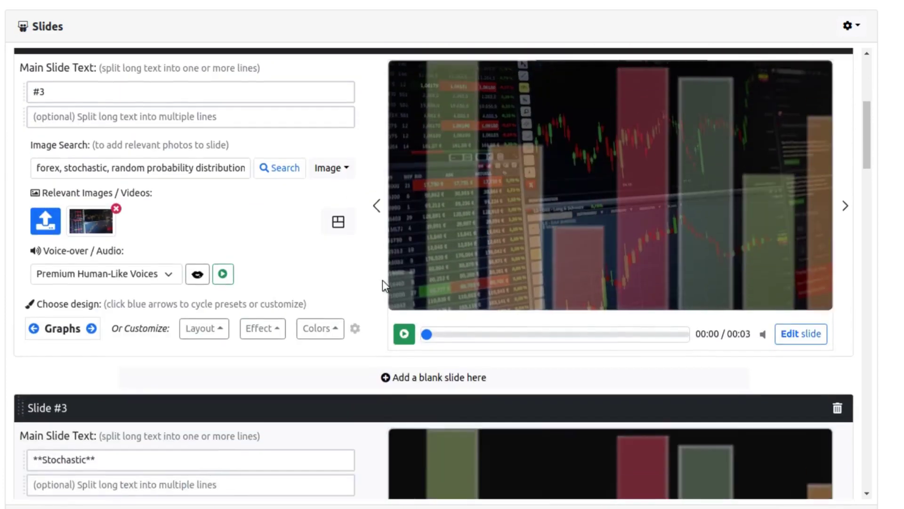
left_click(404, 334)
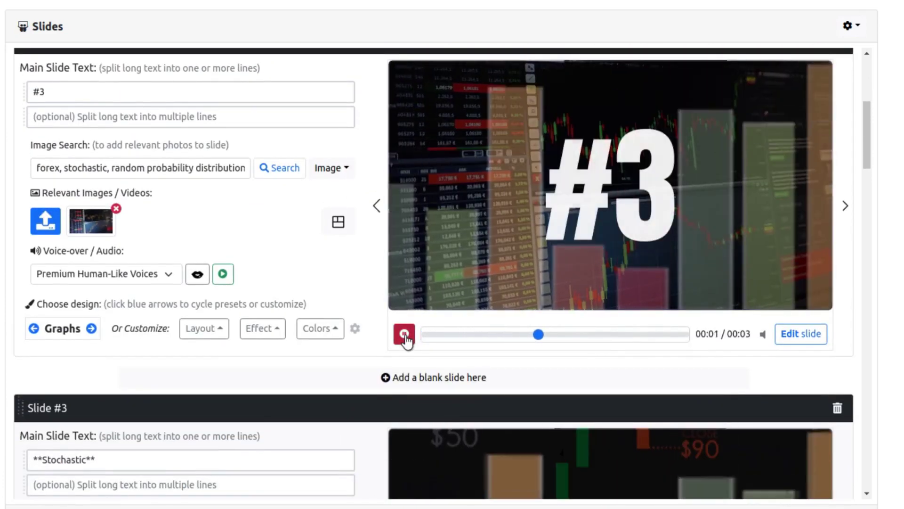
Step: Preview a slide further down the list and play the draft video on the publishing page
scroll(406, 336, "down", 3)
scroll(408, 340, "down", 4)
left_click(404, 416)
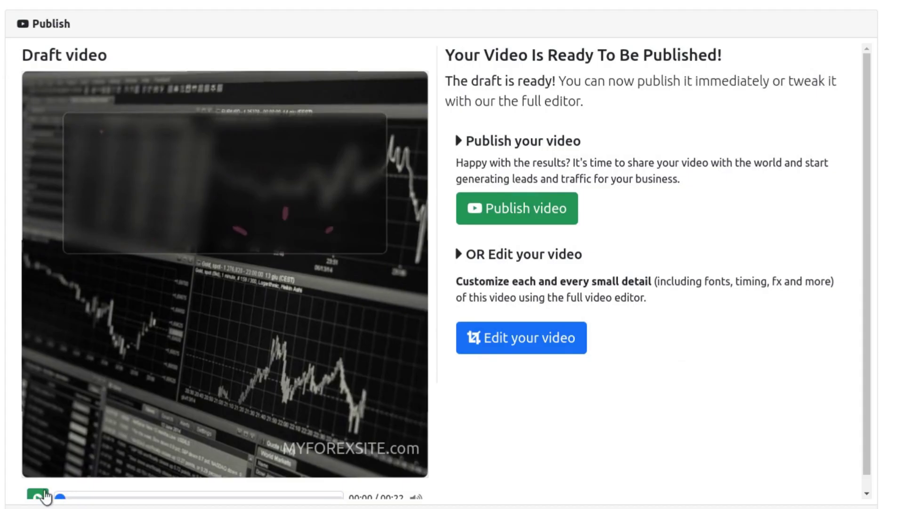
left_click(45, 494)
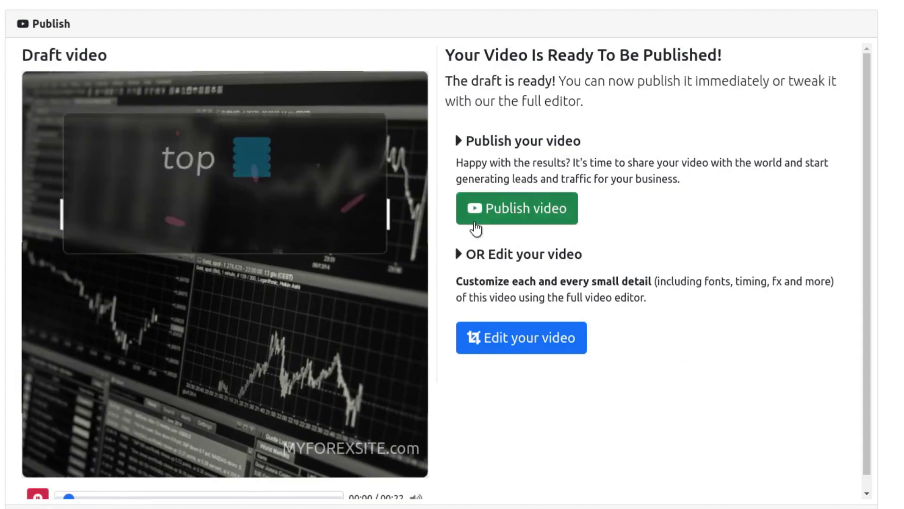
Step: Review the publishing options for downloading an MP4, automatic publishing to YouTube and 100+ sites, and embedding, and close them without choosing one
left_click(501, 211)
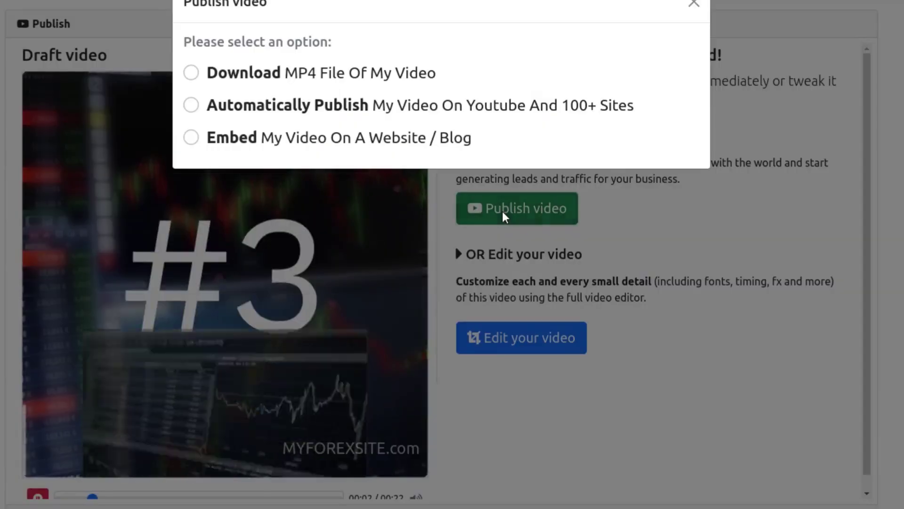
left_click_drag(207, 74, 436, 74)
left_click_drag(207, 105, 633, 108)
left_click_drag(206, 141, 477, 149)
left_click(547, 394)
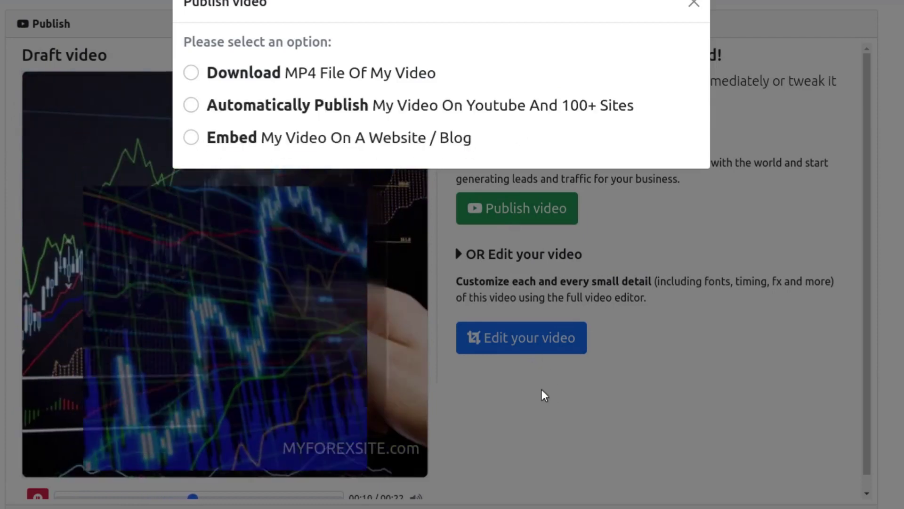
left_click(693, 6)
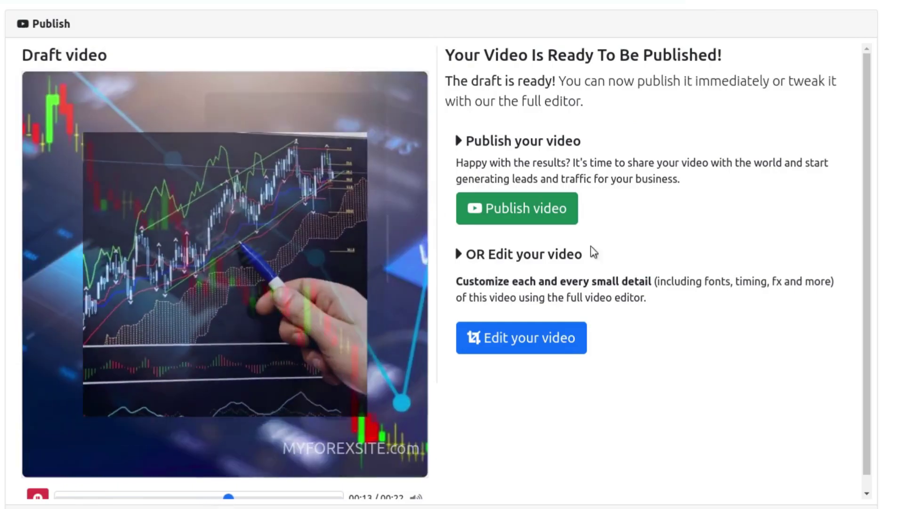
Step: Open the draft in the full video editor and tilt the "top 5 forex indicators" title slightly counter-clockwise
left_click(517, 341)
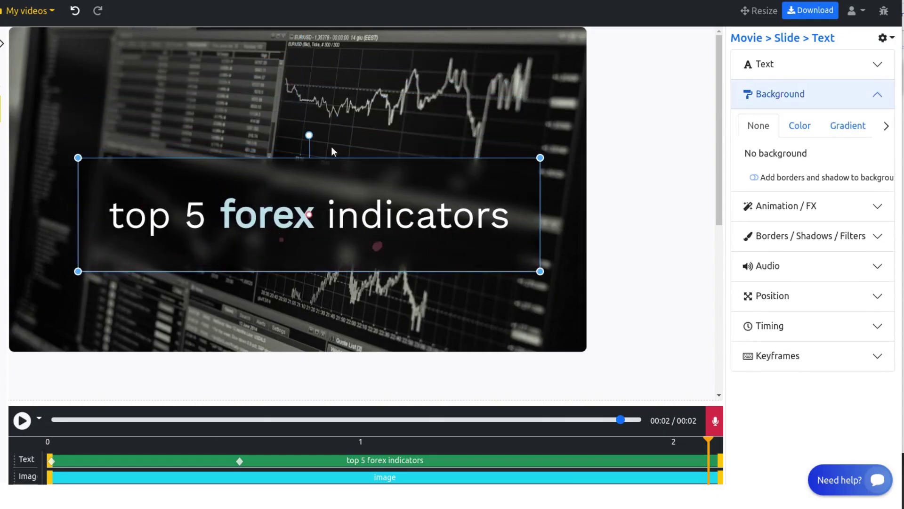
left_click_drag(309, 135, 293, 136)
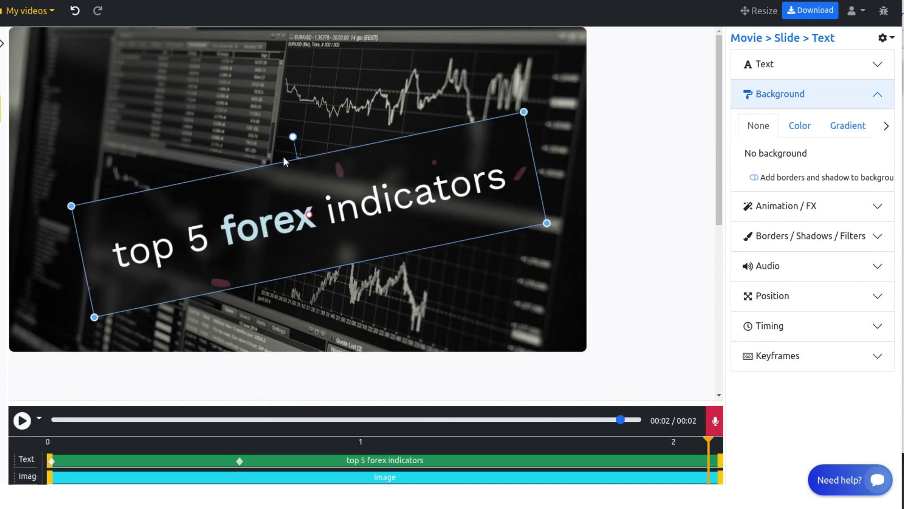
Step: Delay the title text's start on the timeline to 0.5 seconds and play the slide from near its beginning
left_click_drag(58, 459, 195, 457)
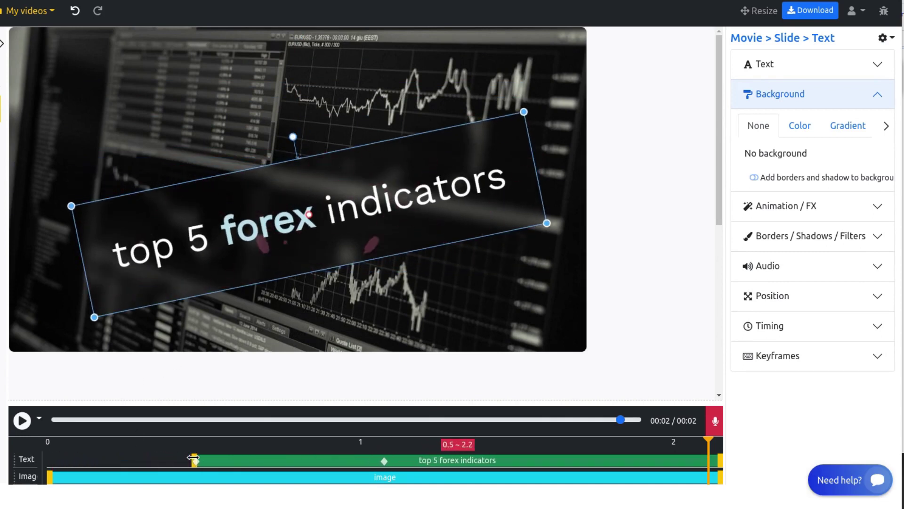
left_click(102, 442)
left_click(24, 421)
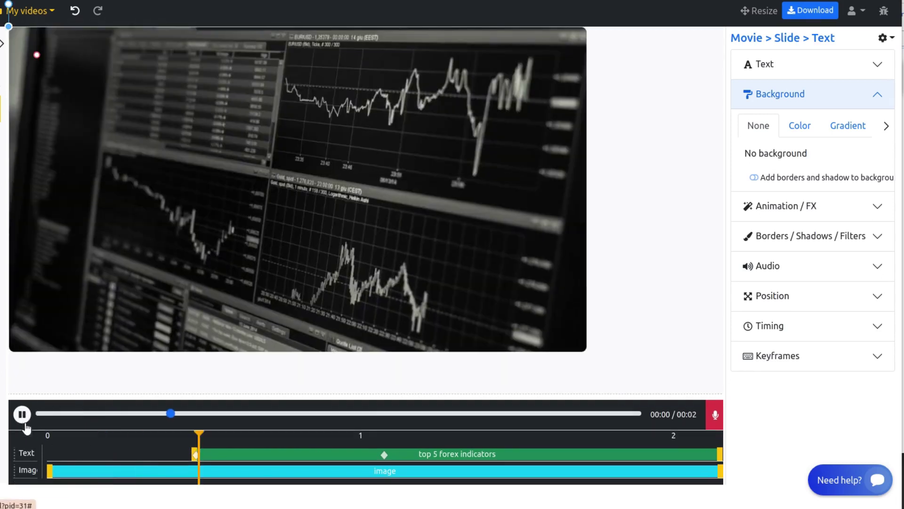